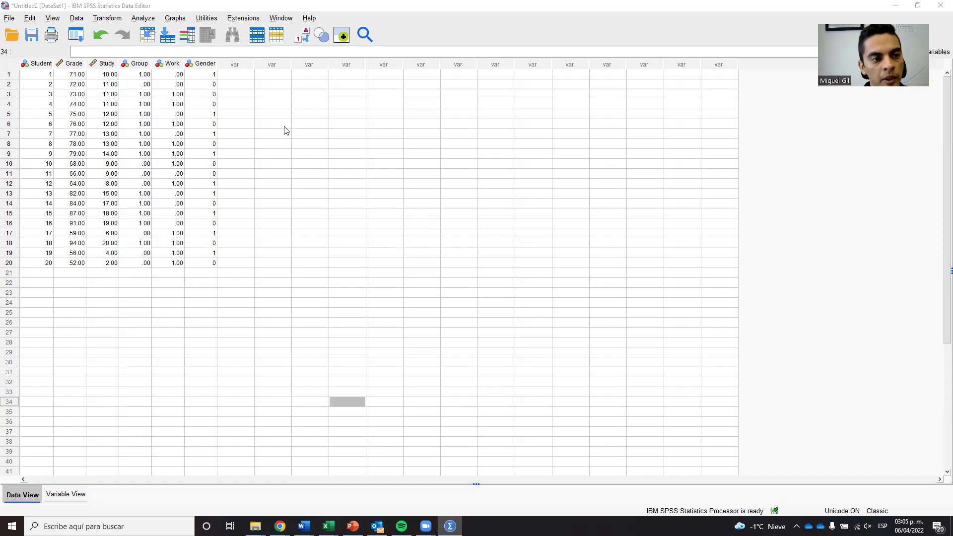
left_click(148, 21)
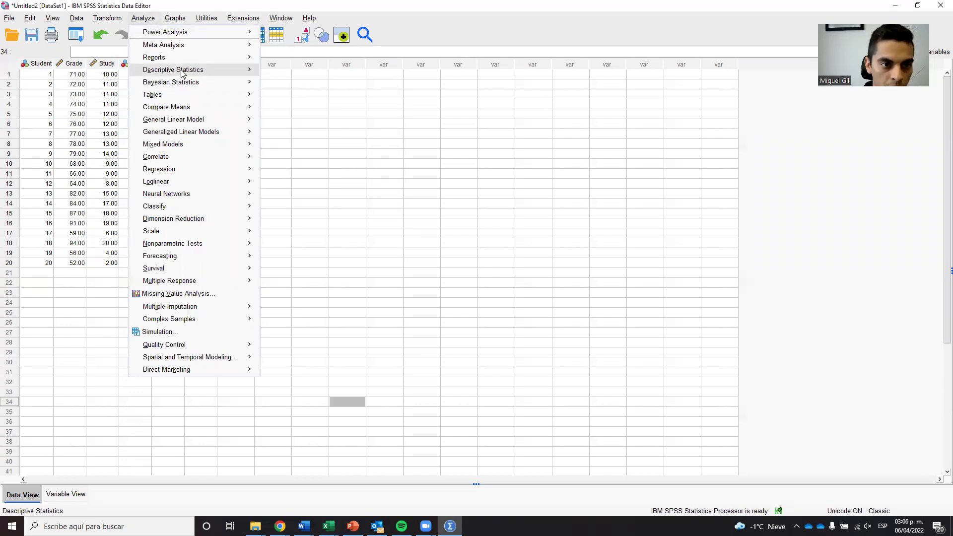
mouse_move(243, 71)
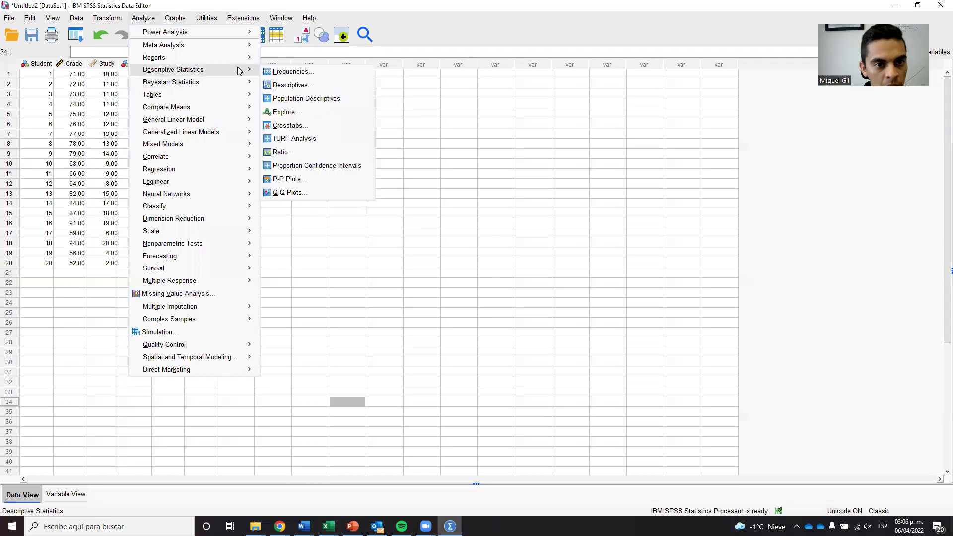
left_click(296, 91)
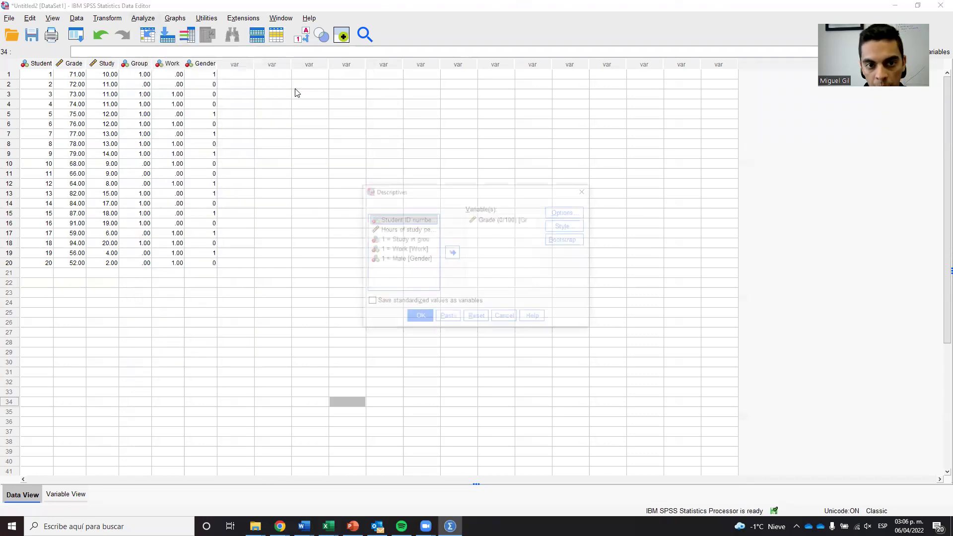
left_click(580, 192)
left_click(143, 18)
mouse_move(180, 59)
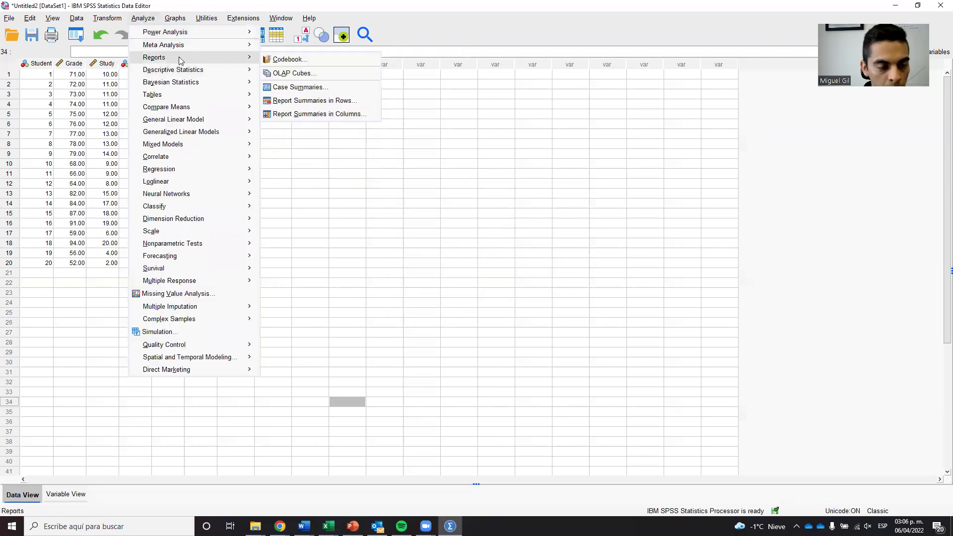
mouse_move(235, 75)
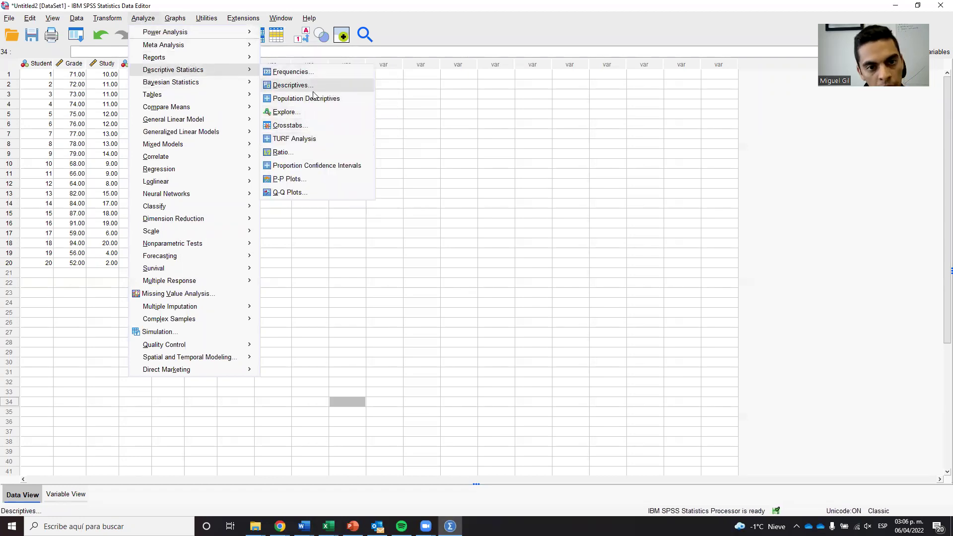
left_click(337, 71)
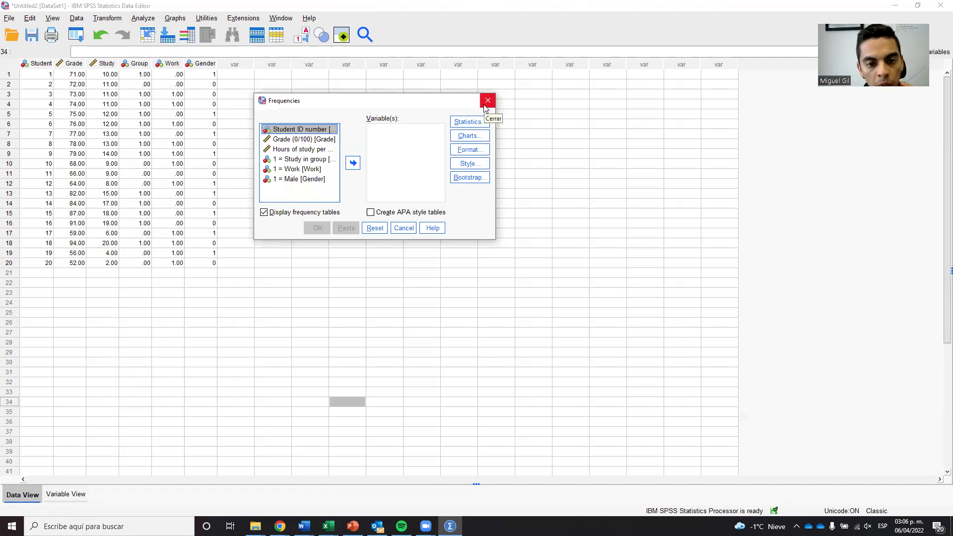
left_click(487, 102)
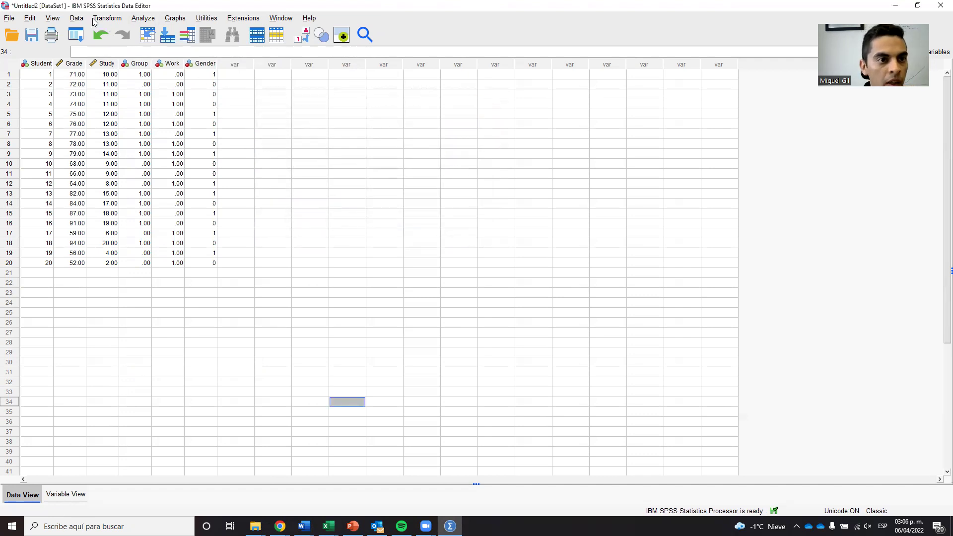
- Open the Descriptives procedure, clear its variable list and add Grade (0/100) back as the variable to analyse
left_click(144, 20)
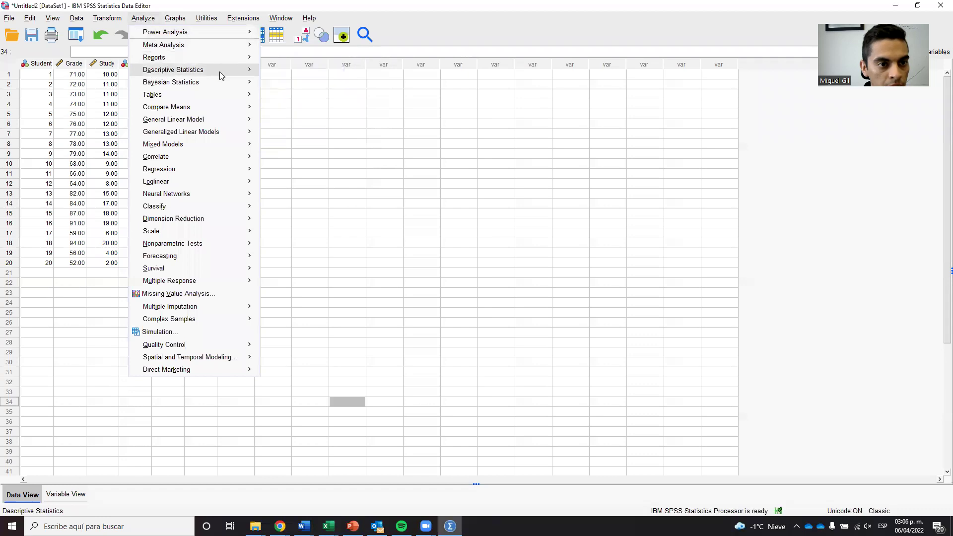
mouse_move(220, 70)
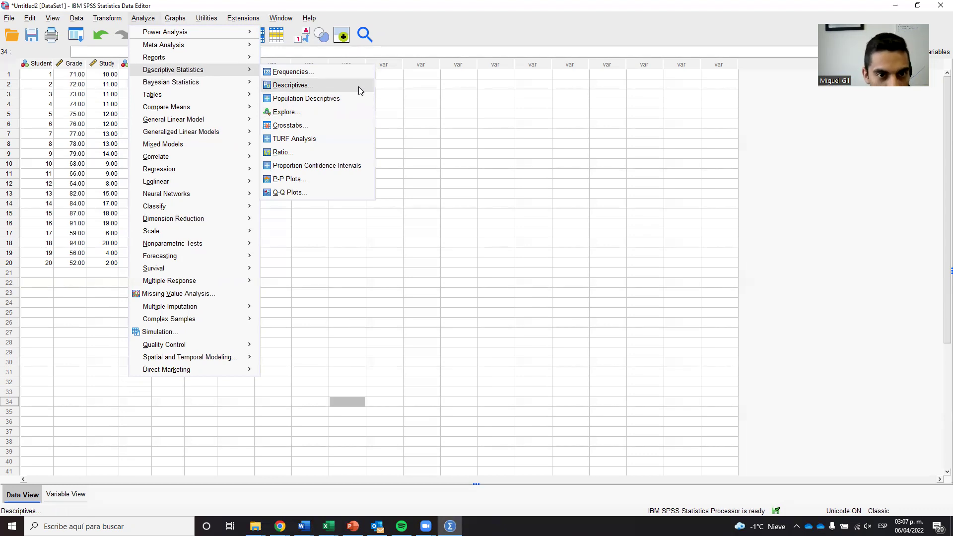
left_click(359, 86)
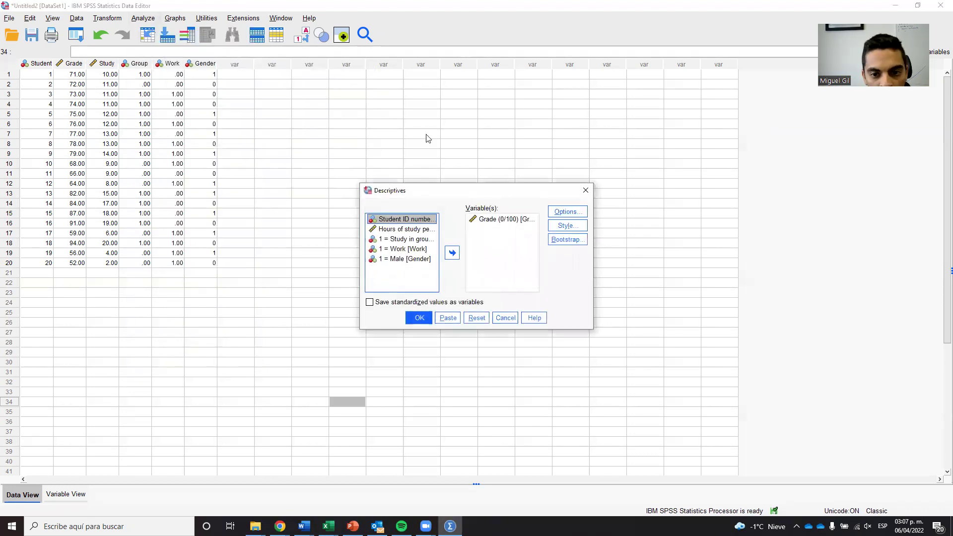
left_click(514, 221)
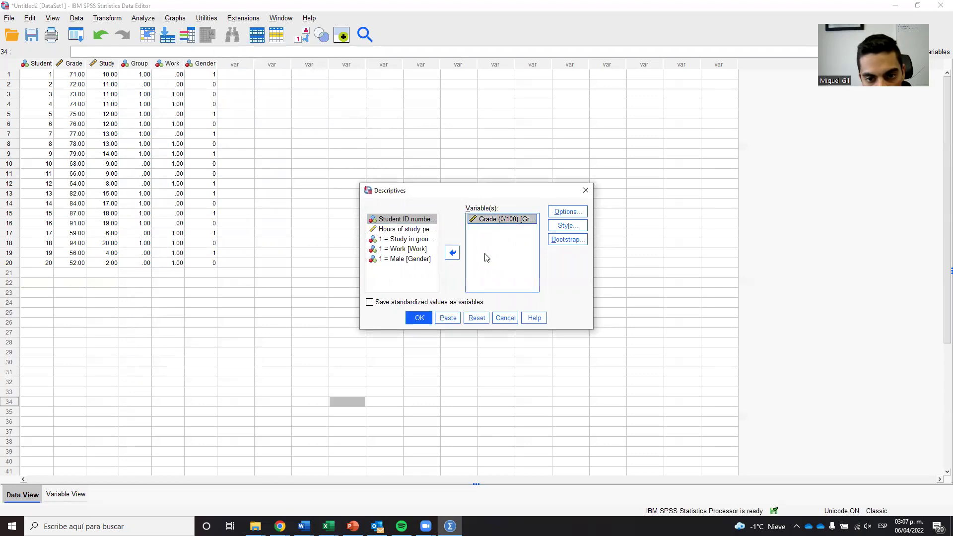
left_click(452, 253)
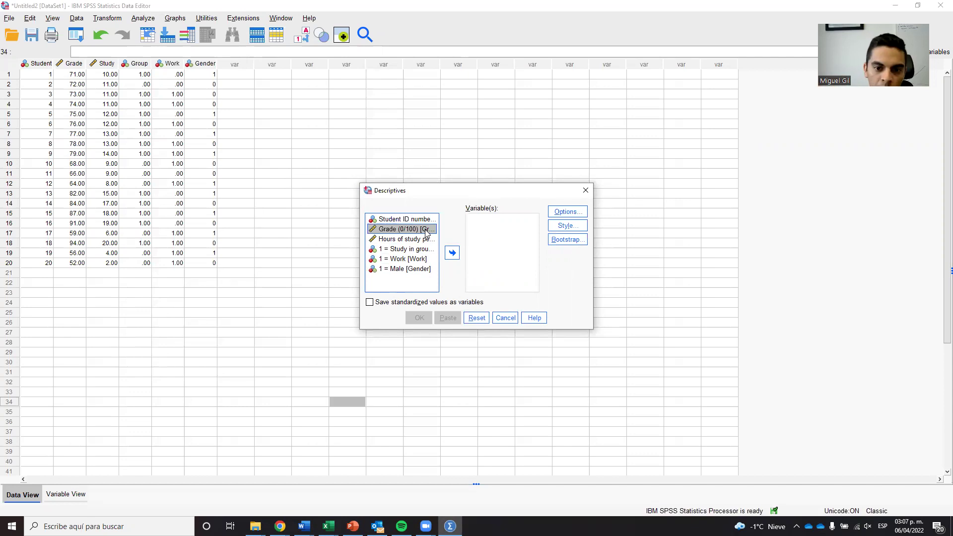
left_click(453, 254)
- Confirm the Descriptives options with mean, std. deviation, variance, range, minimum, maximum, S.E. mean, kurtosis and skewness, leaving out the sum
left_click(567, 217)
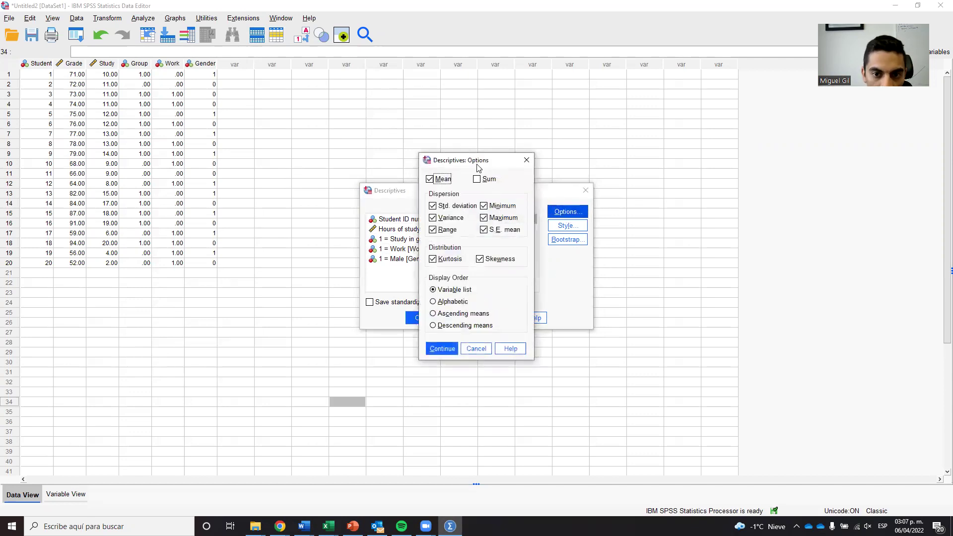
left_click_drag(479, 168, 280, 121)
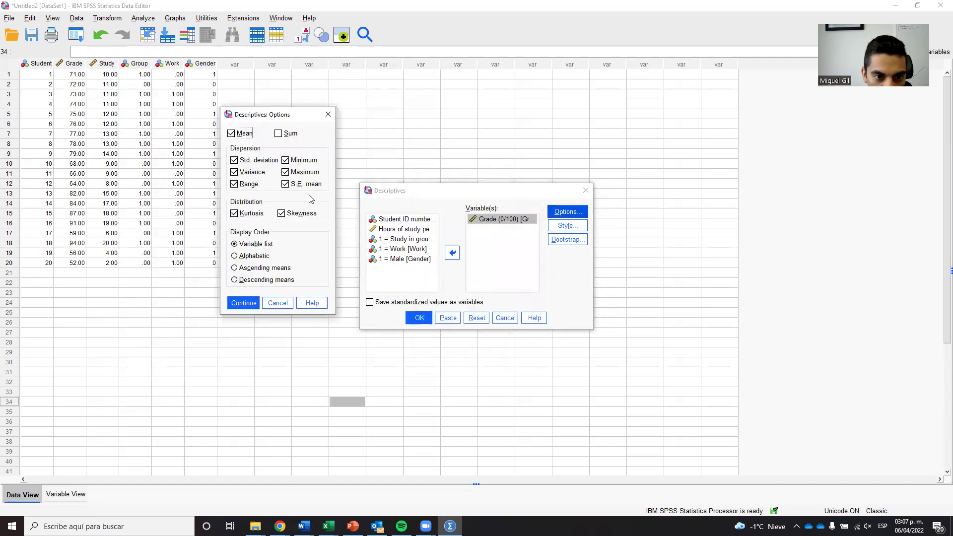
left_click(278, 135)
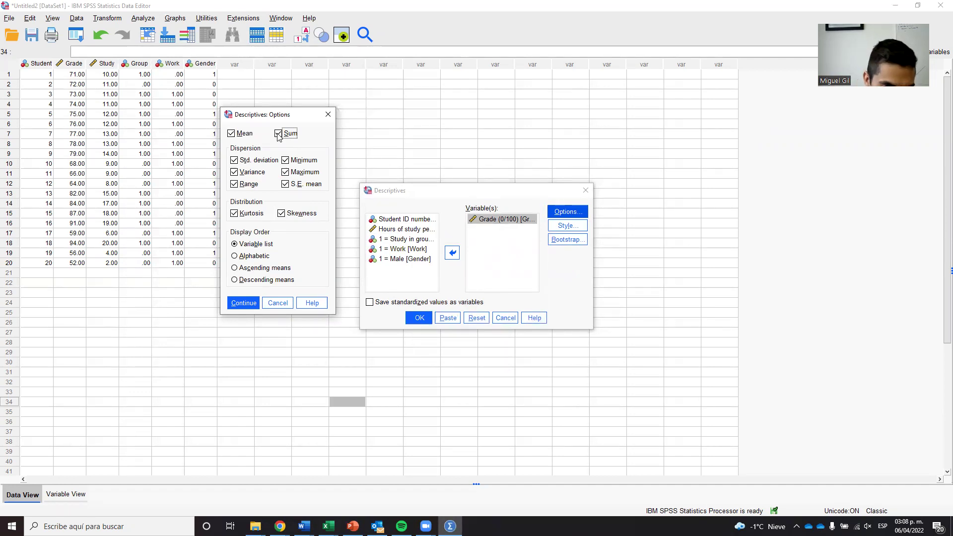
left_click(278, 135)
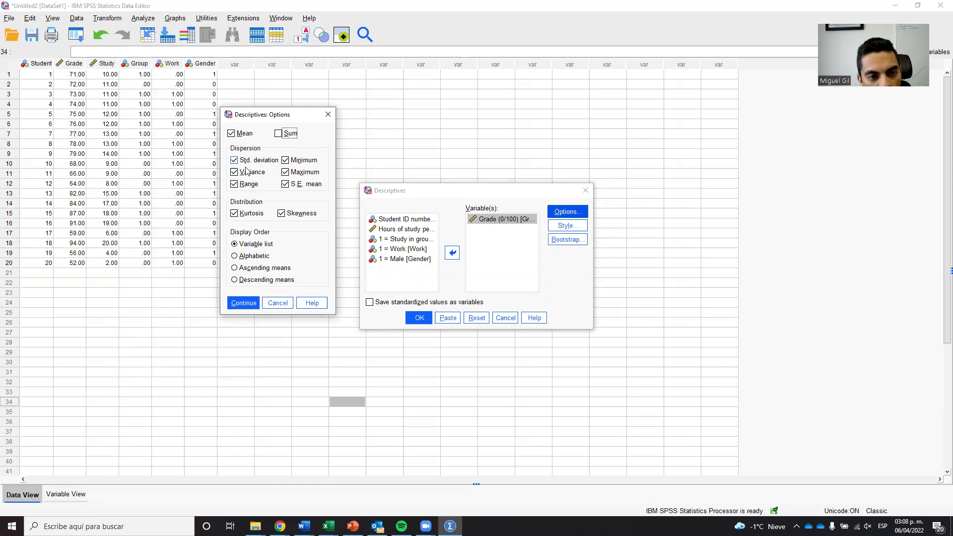
left_click(286, 184)
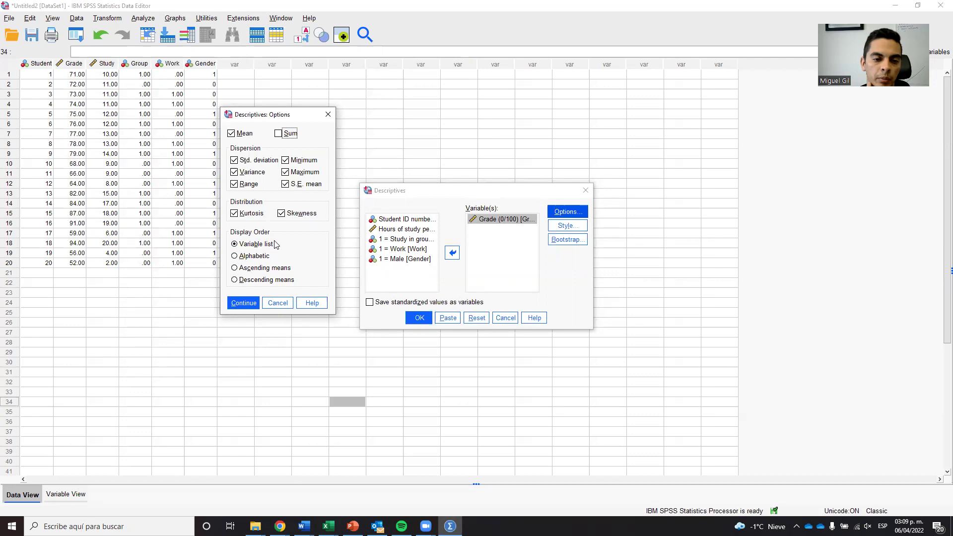
left_click(243, 303)
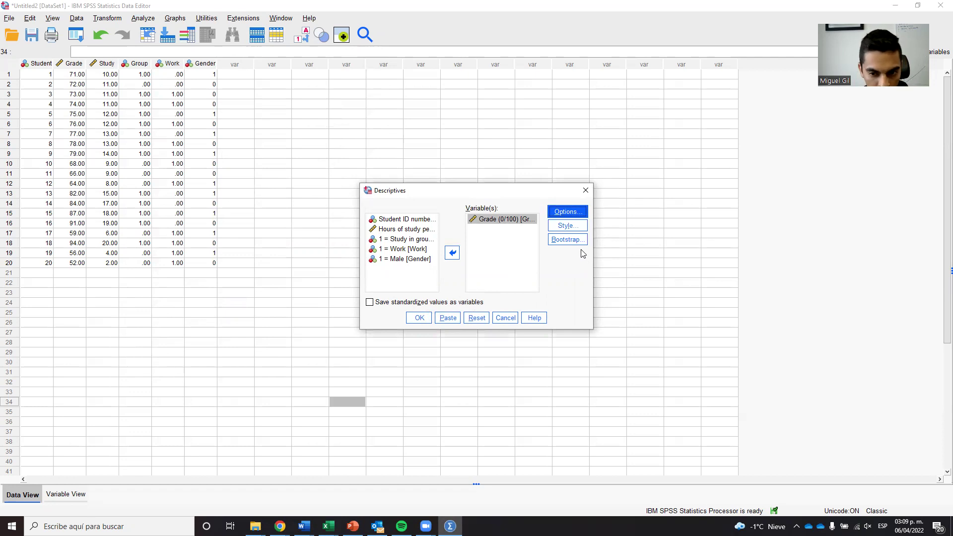
- View the Descriptives table style settings without changing them and run the analysis for Grade (0/100)
left_click(576, 226)
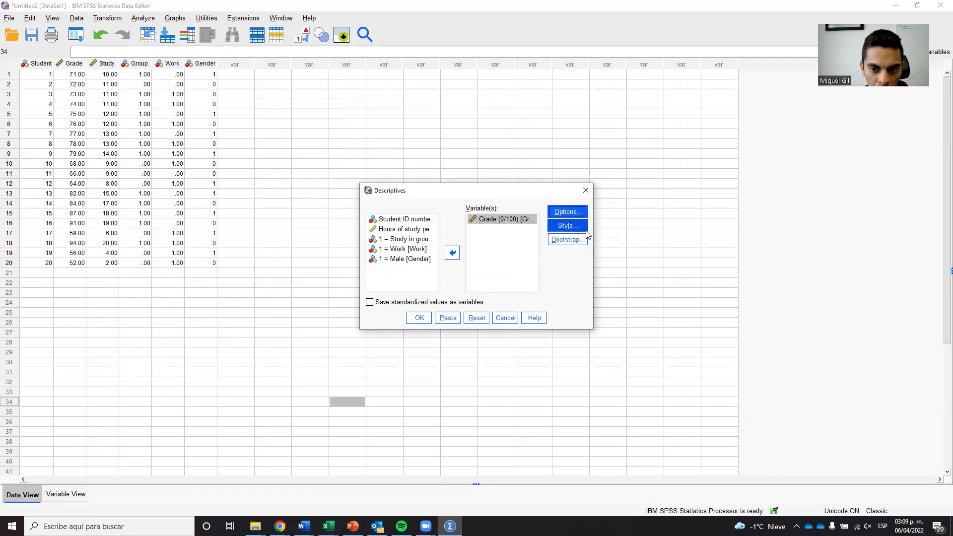
left_click(702, 159)
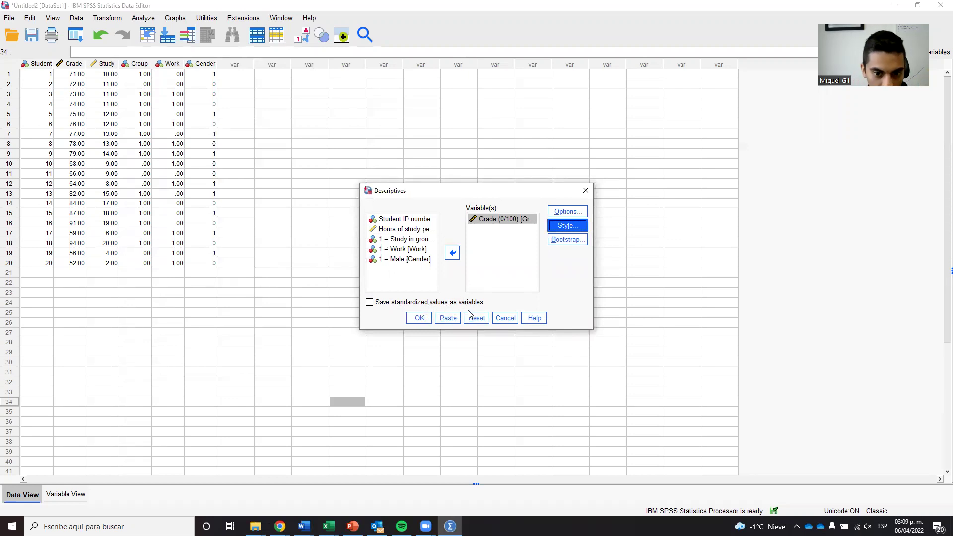
left_click(419, 319)
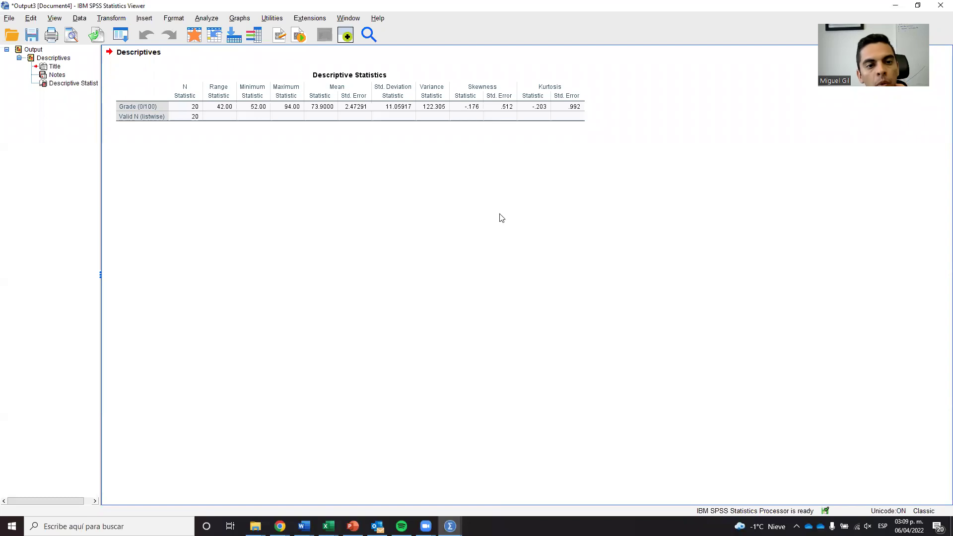
- Examine the Descriptive Statistics table for Grade (0/100), especially the skewness and kurtosis statistics
left_click(161, 105)
left_click(181, 130)
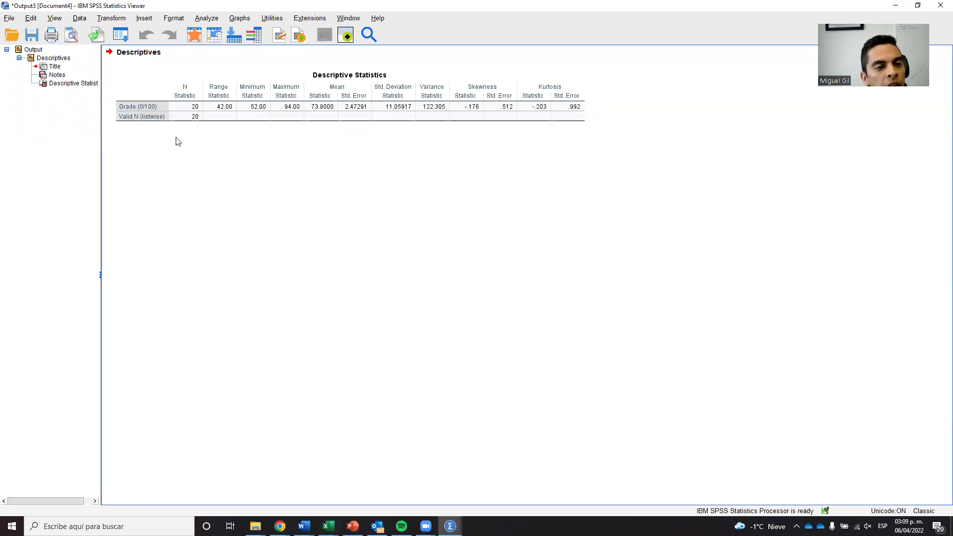
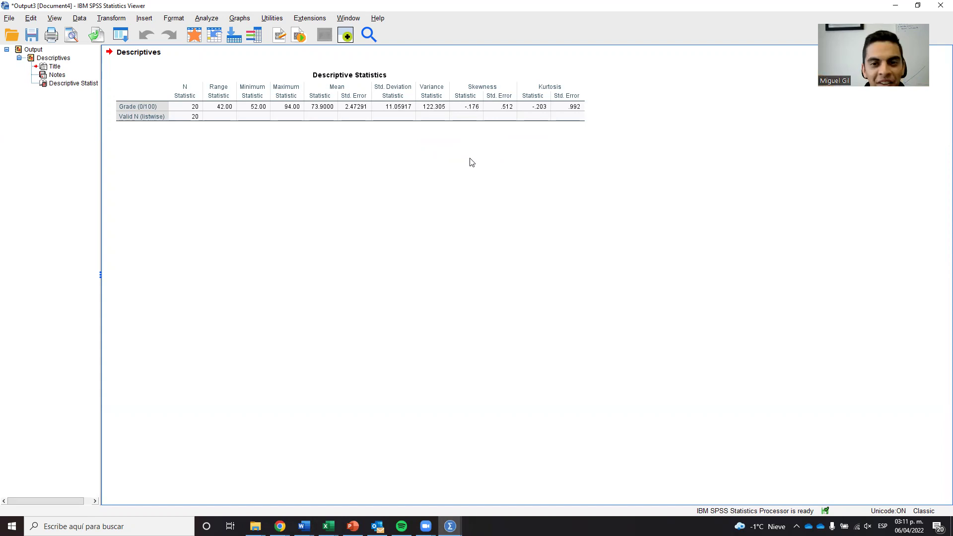
left_click(469, 127)
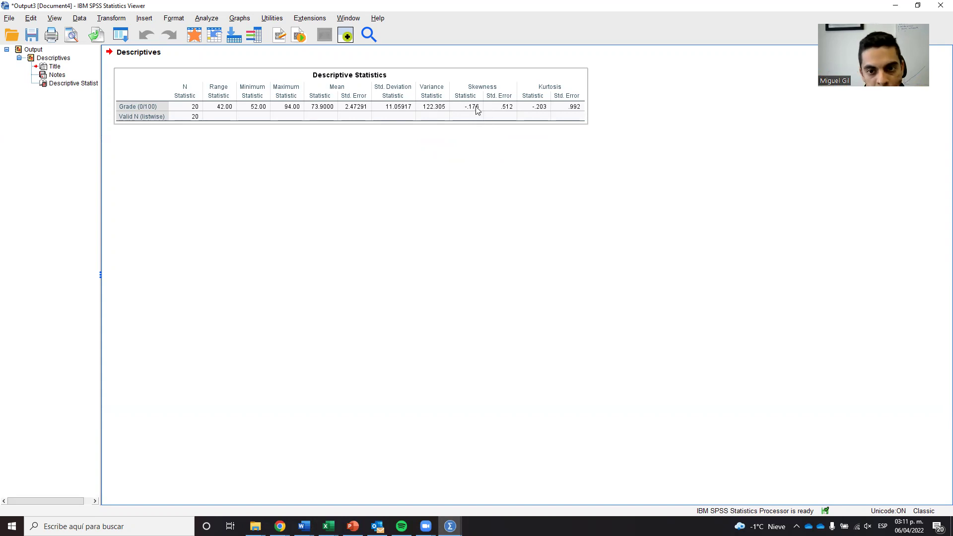
left_click(482, 125)
left_click(480, 121)
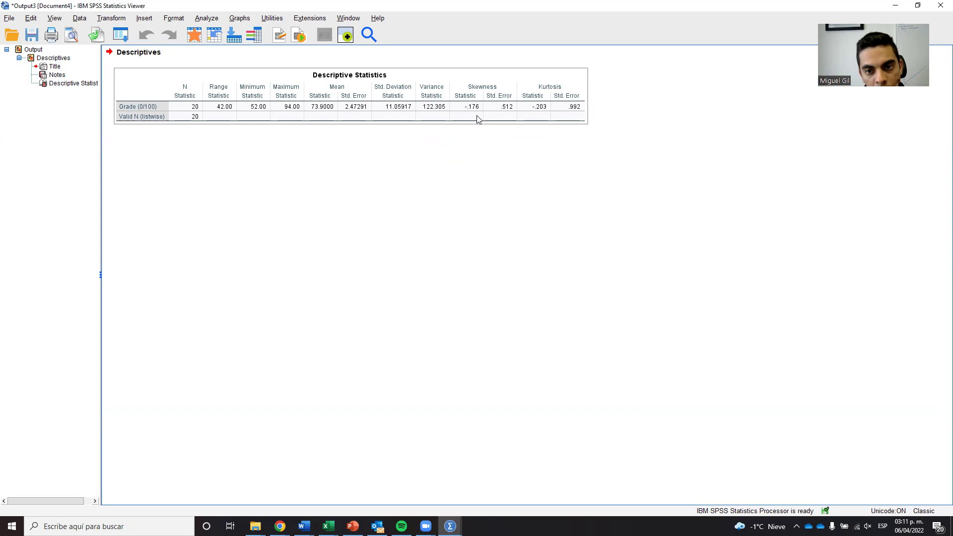
left_click(483, 130)
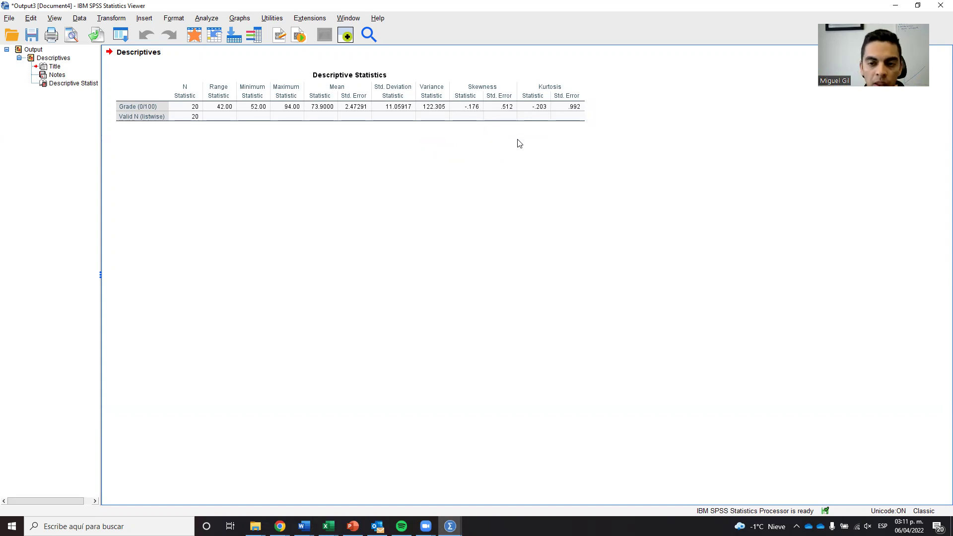
left_click(475, 115)
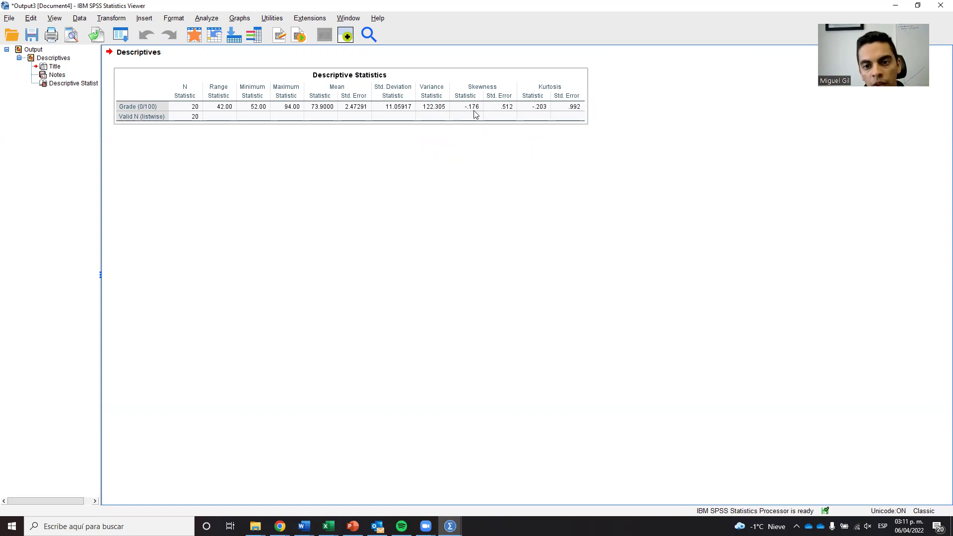
left_click(501, 139)
left_click(550, 117)
left_click(543, 143)
left_click(550, 121)
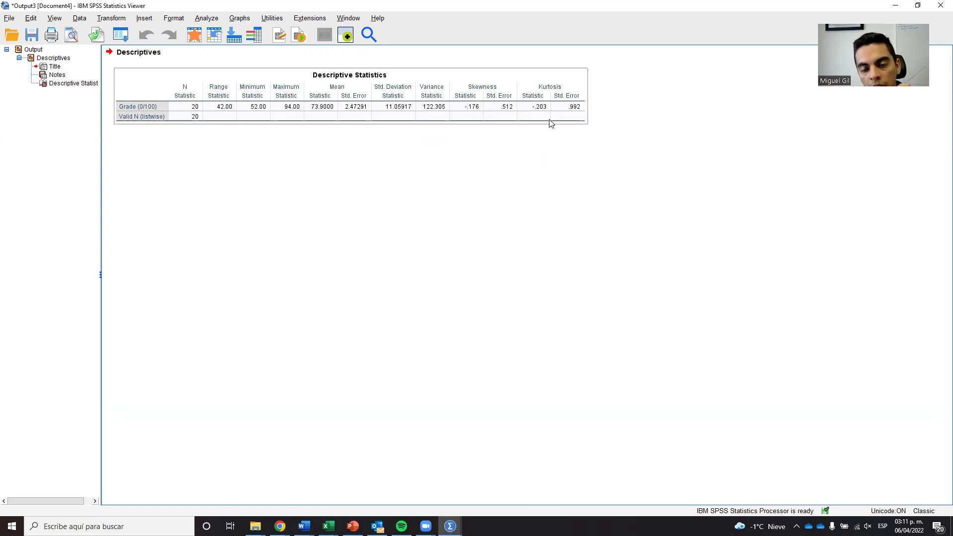
left_click(555, 150)
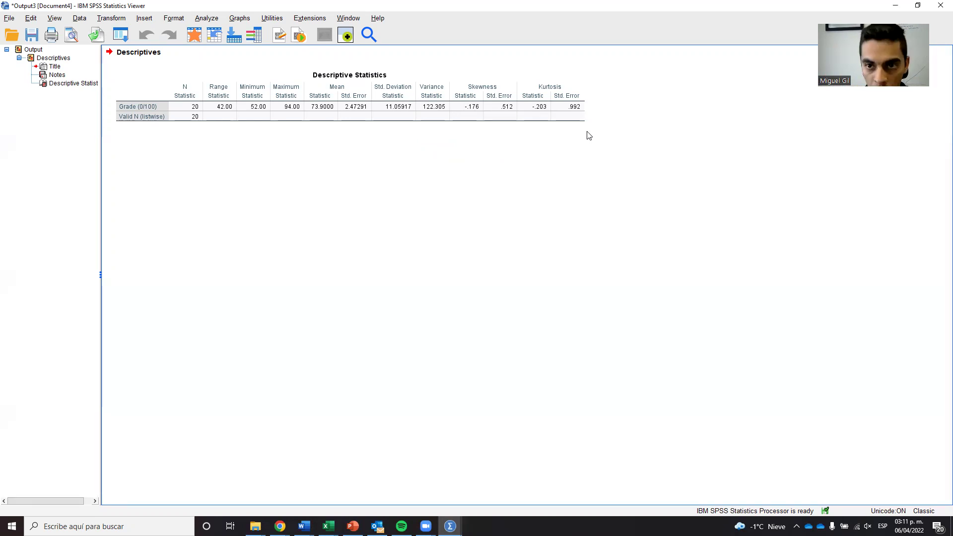
- Reopen the Descriptives procedure and replace Grade (0/100) with Hours of study per week as the variable to analyse
left_click(900, 6)
left_click(143, 18)
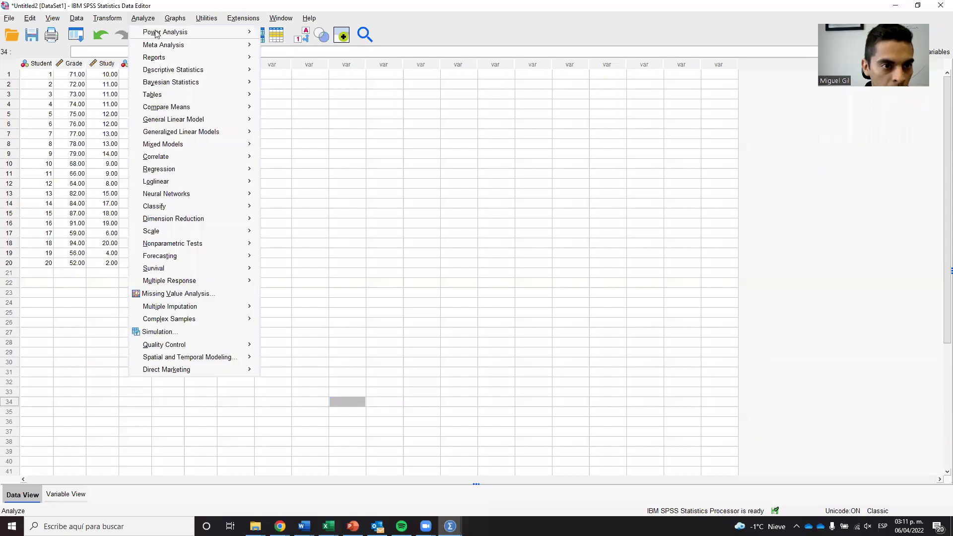
mouse_move(182, 60)
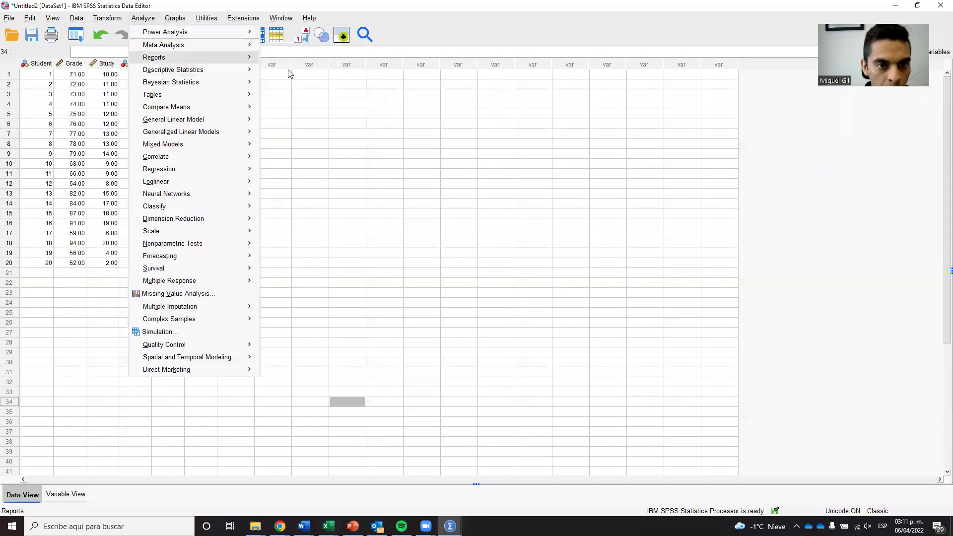
left_click(294, 85)
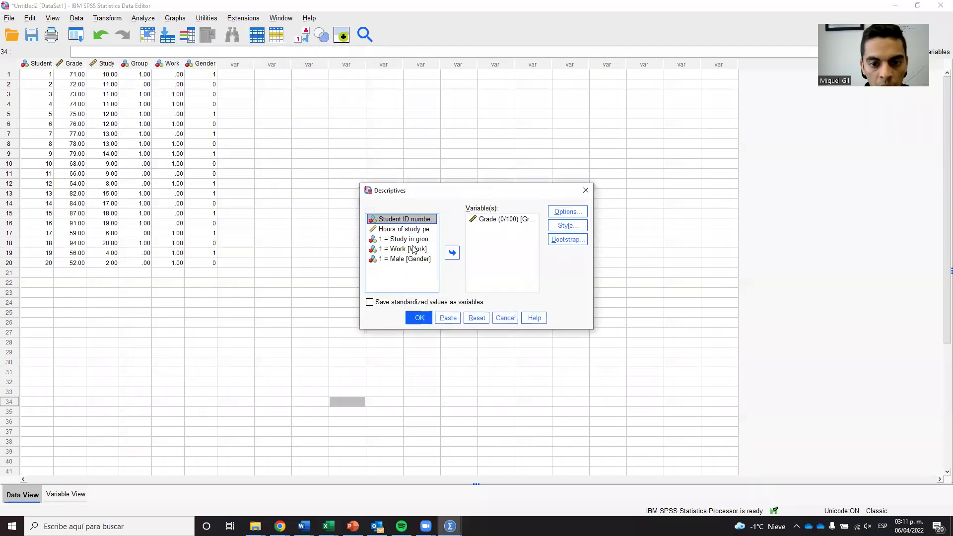
left_click(417, 229)
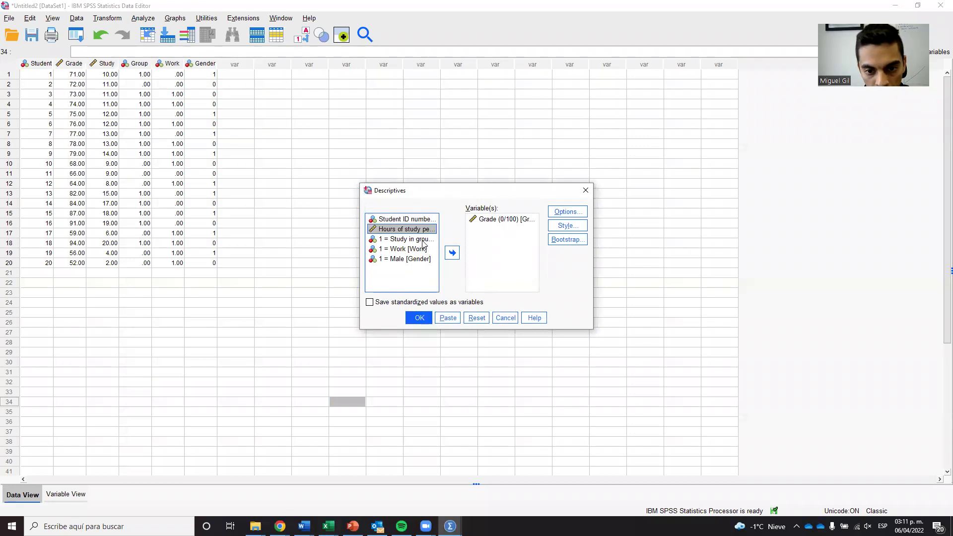
left_click(423, 242)
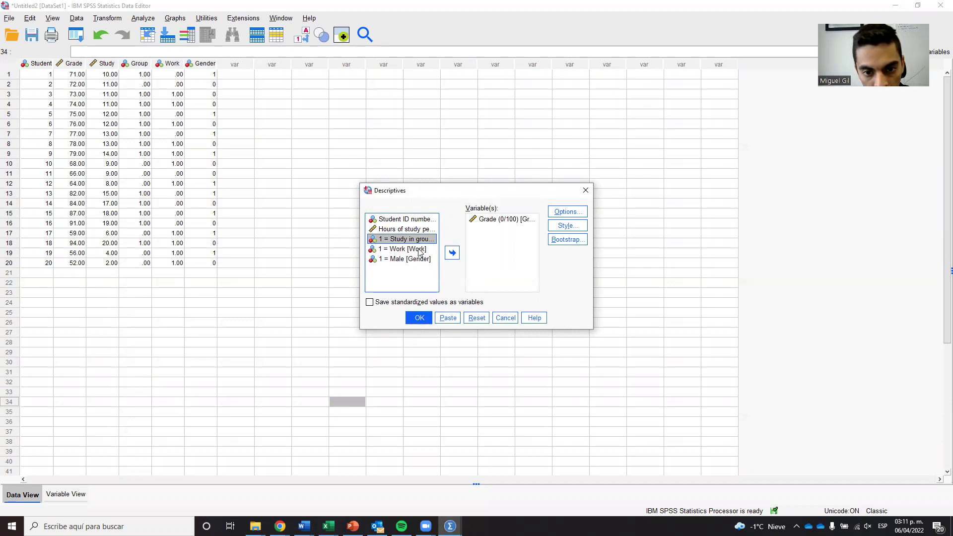
left_click(421, 230)
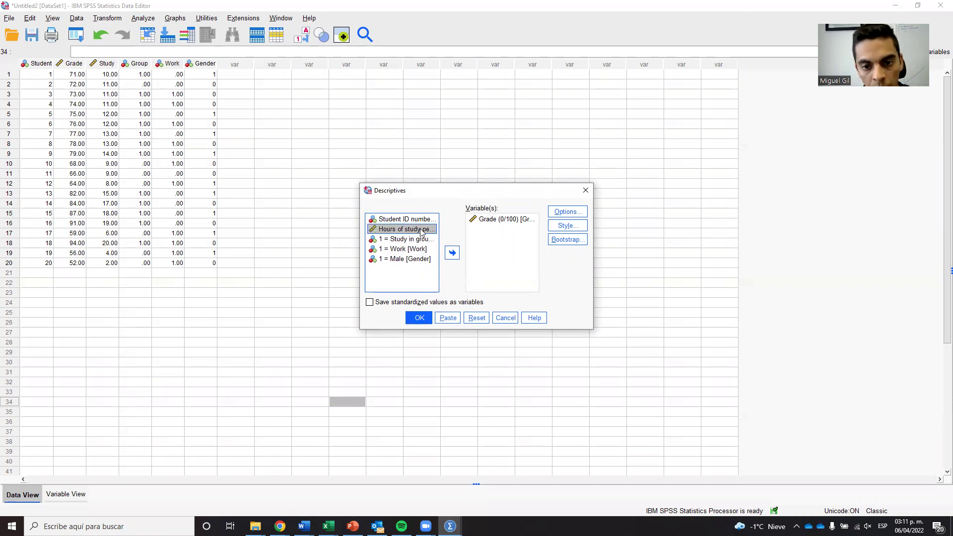
left_click(448, 258)
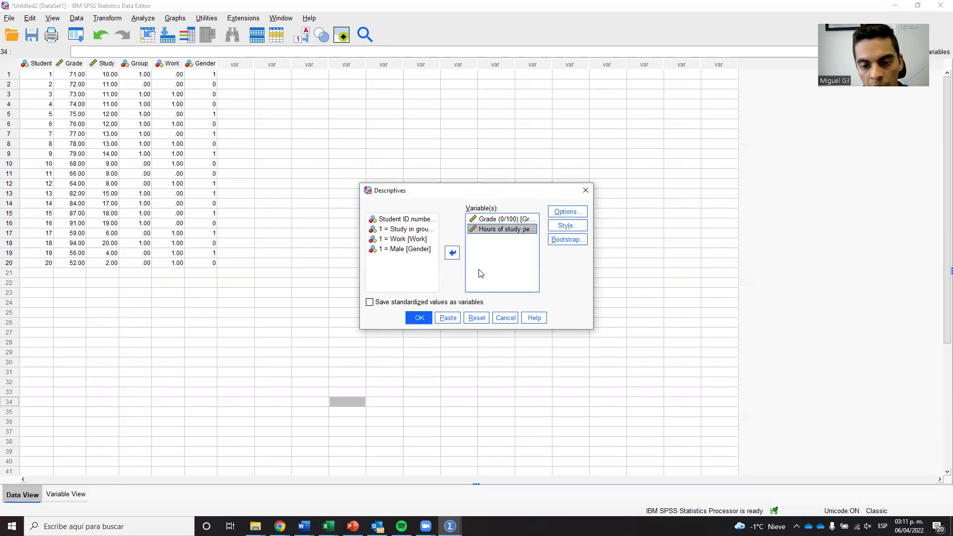
left_click(501, 220)
left_click(453, 253)
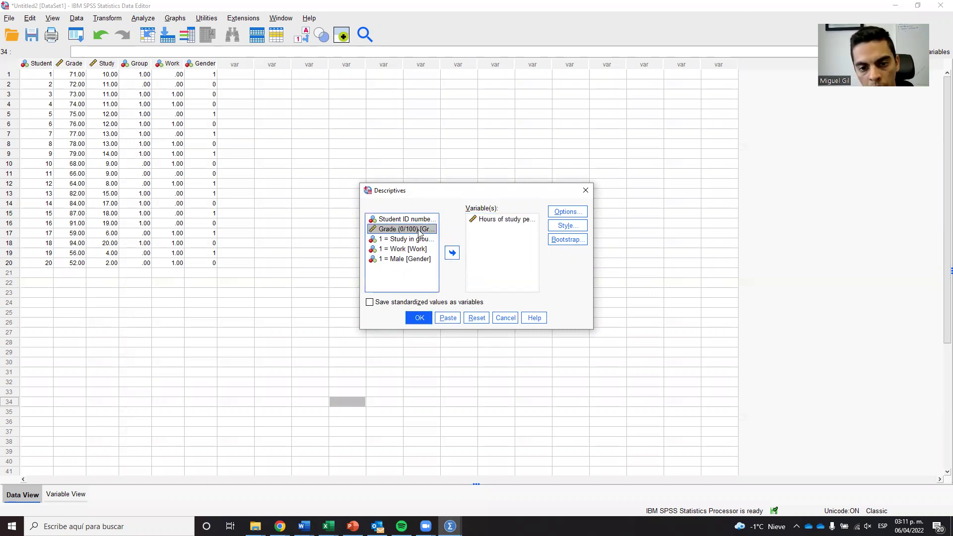
- Run the Descriptives analysis for Hours of study per week and examine the skewness and kurtosis in its output table
left_click(422, 321)
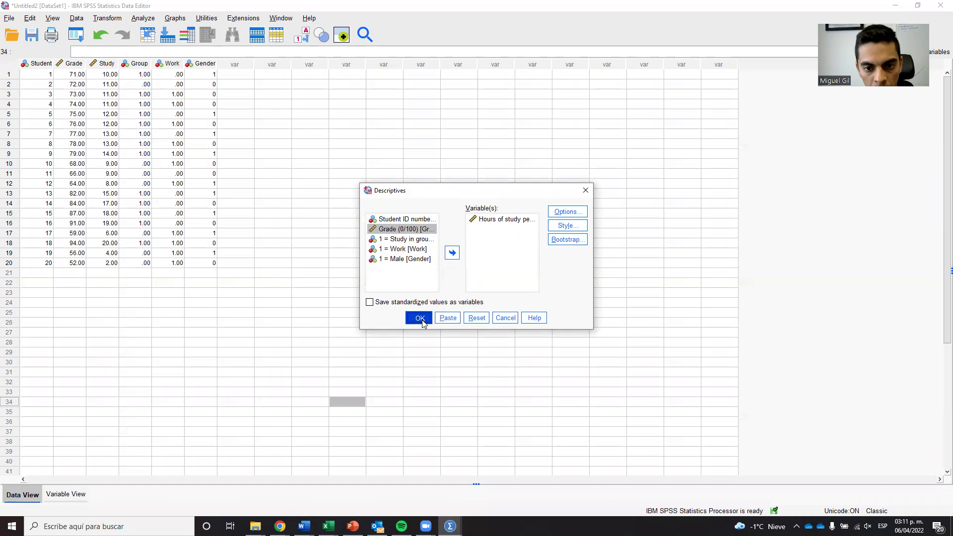
left_click(602, 6)
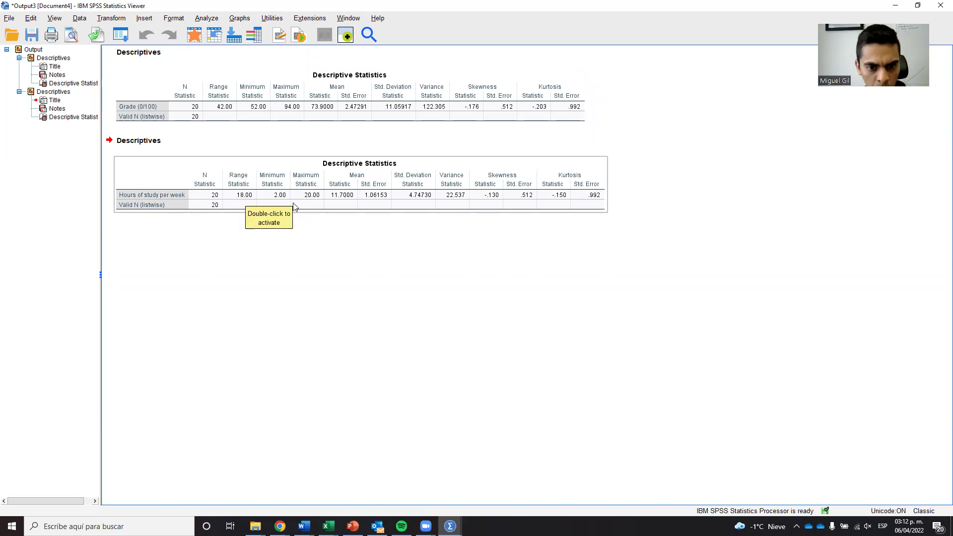
left_click(525, 214)
left_click(537, 206)
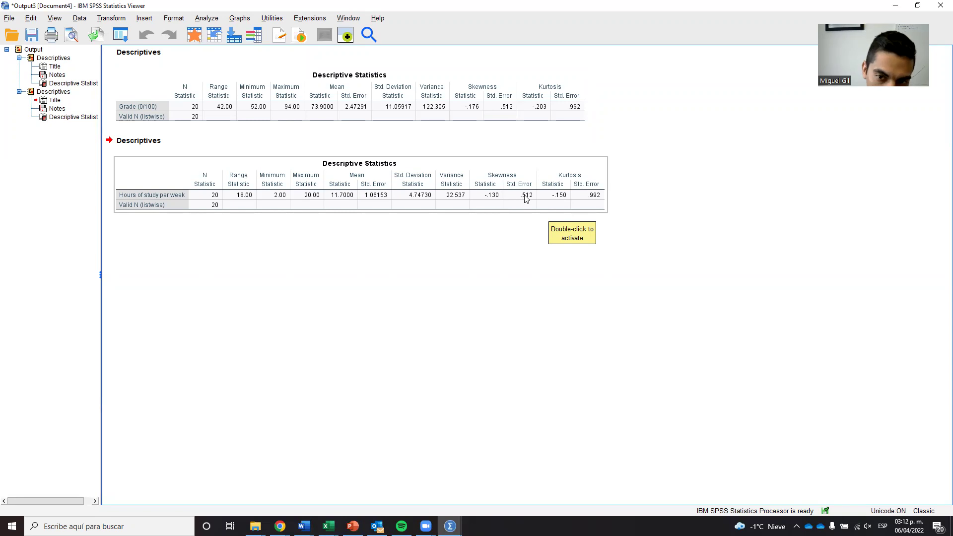
left_click(498, 223)
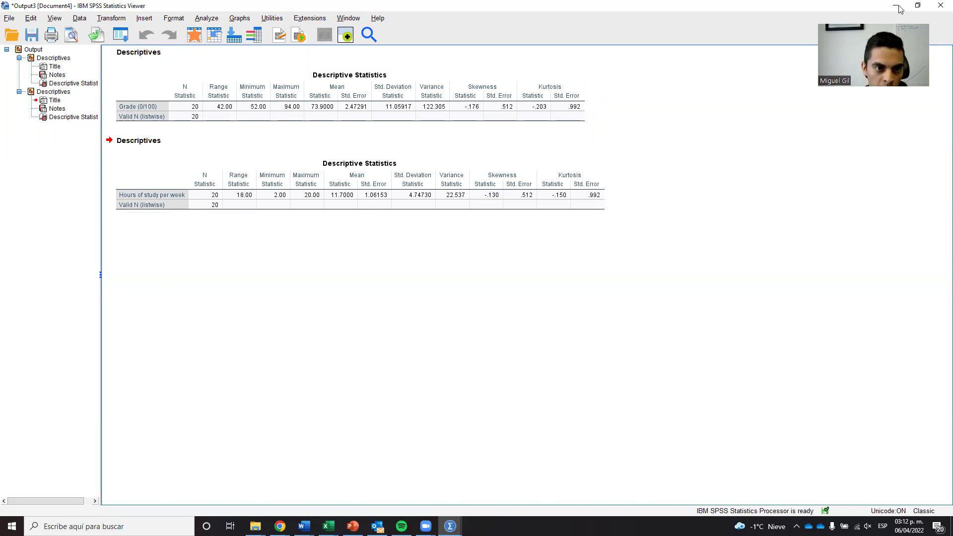
- Return to the dataset, open the Chart Builder past its measurement-level notice and choose the Histogram chart type
key("alt+Tab")
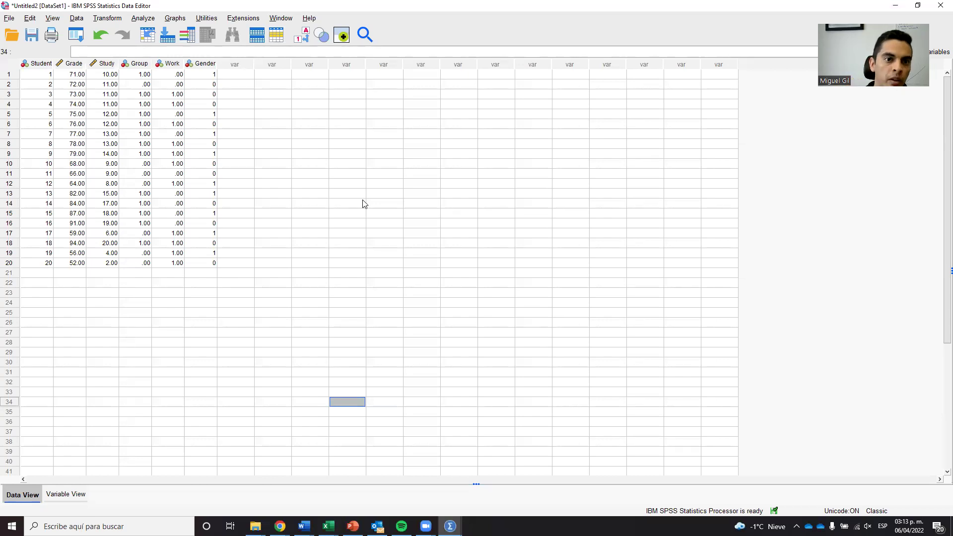
left_click(177, 19)
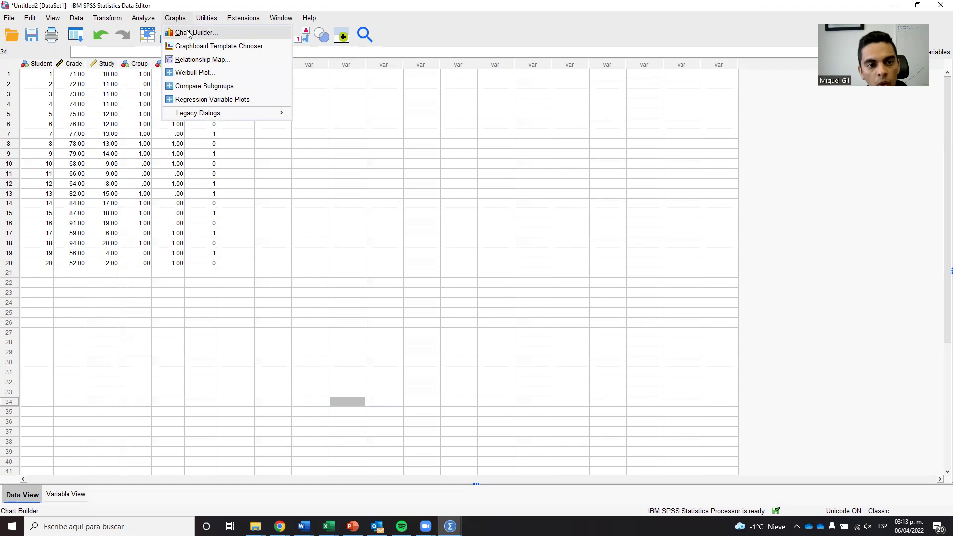
left_click(188, 33)
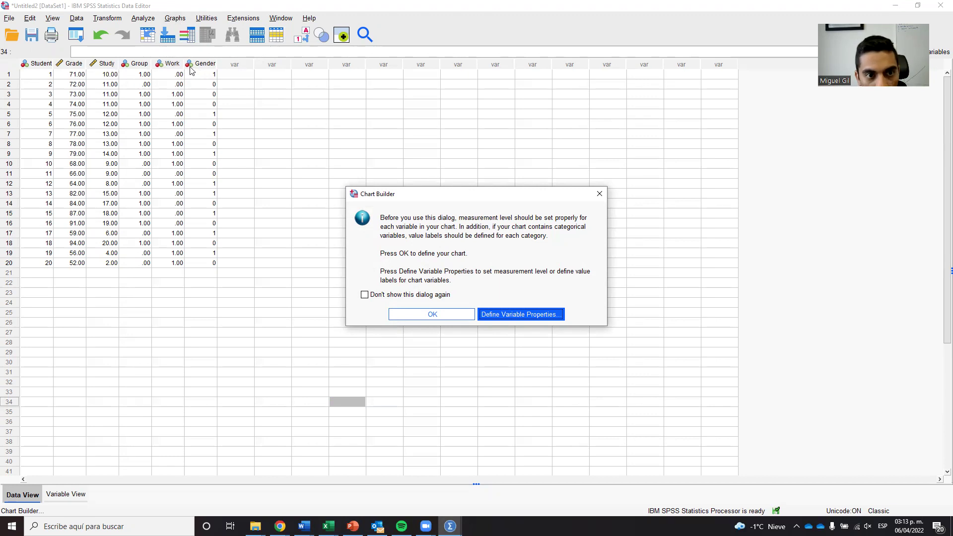
left_click(452, 318)
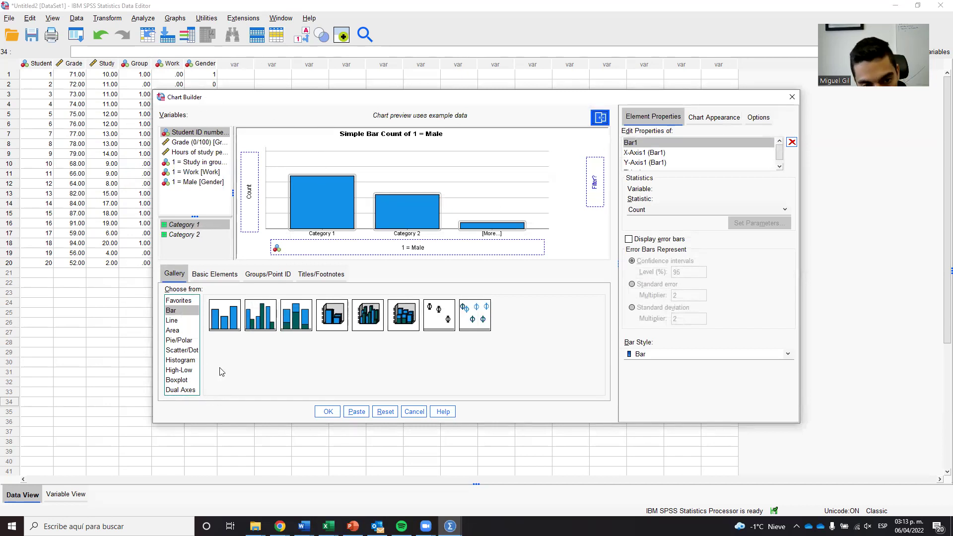
left_click(193, 361)
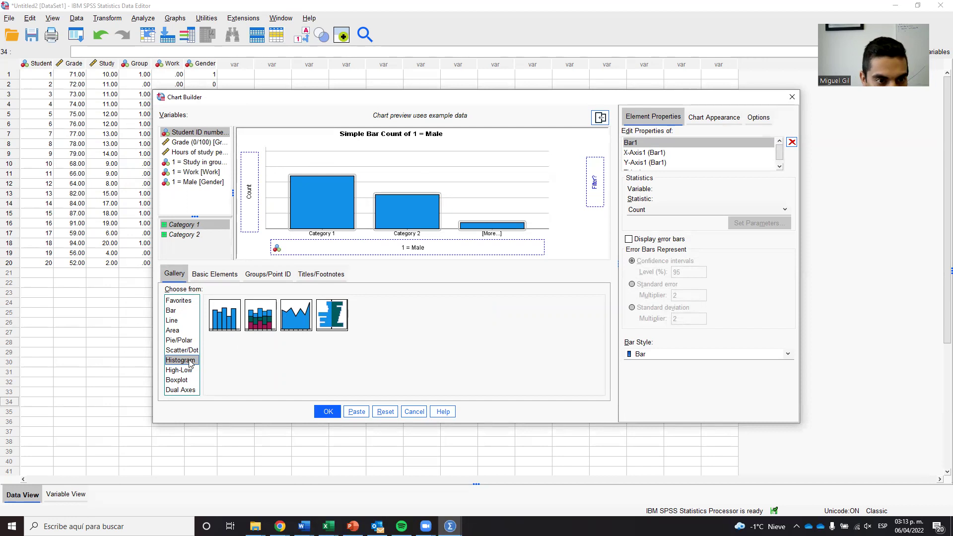
- Assign Grade (0/100) to the horizontal axis of the chart and generate the histogram in the output
left_click(192, 144)
left_click_drag(192, 145, 379, 253)
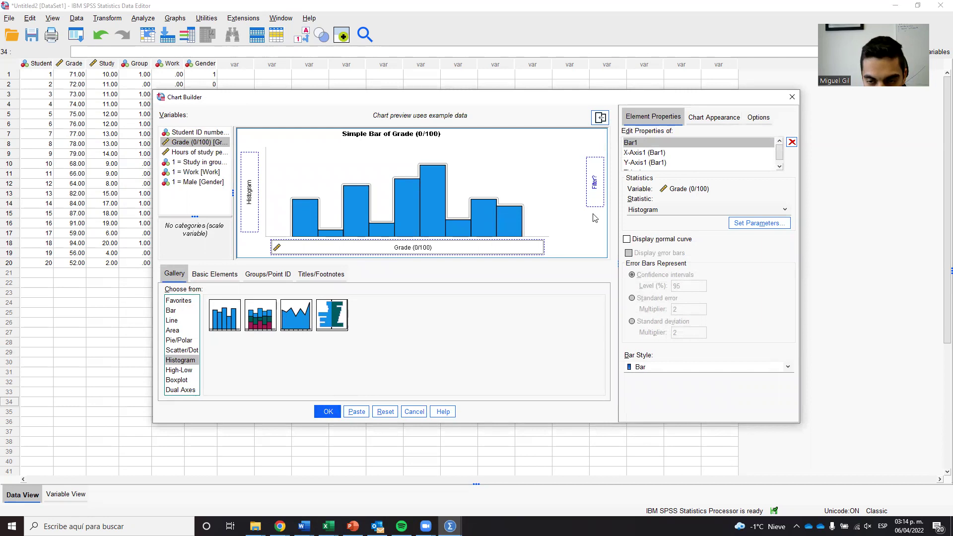
left_click(325, 414)
left_click(593, 5)
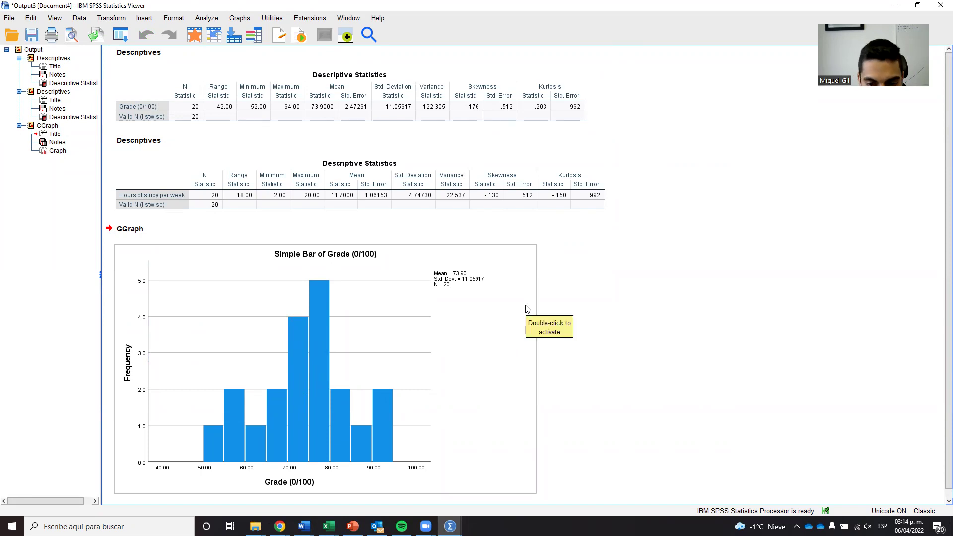
- Open the Grade (0/100) histogram in the Chart Editor and close its chart size properties without changes
double_click(529, 279)
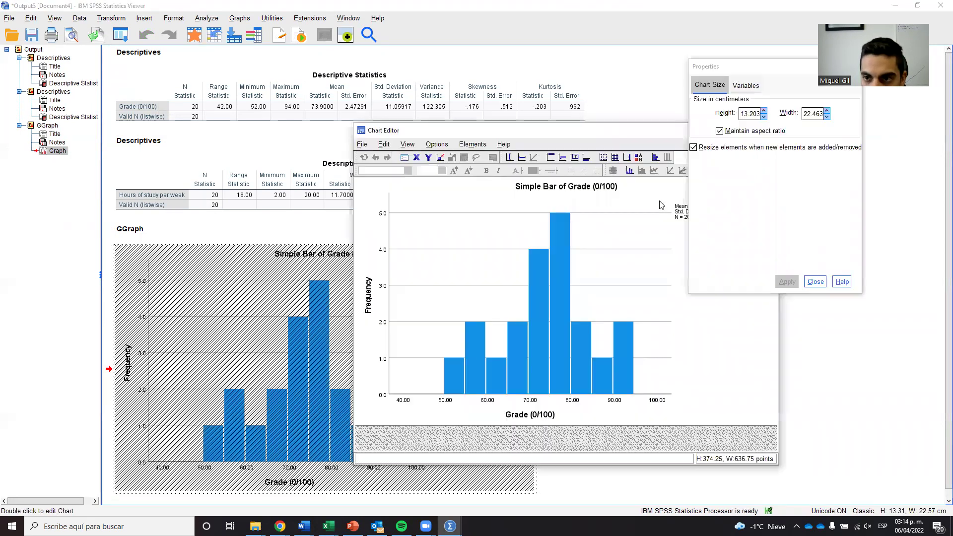
left_click(735, 75)
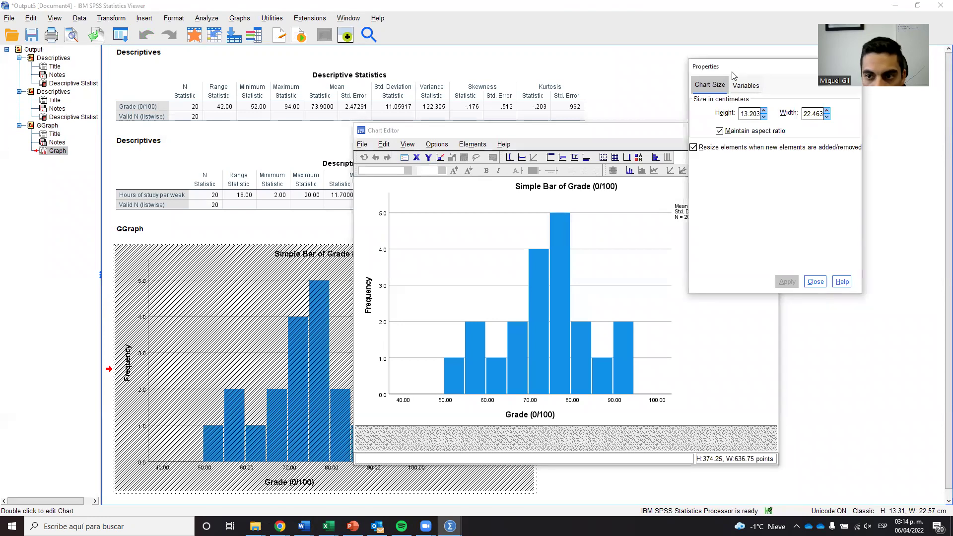
left_click_drag(735, 76, 229, 120)
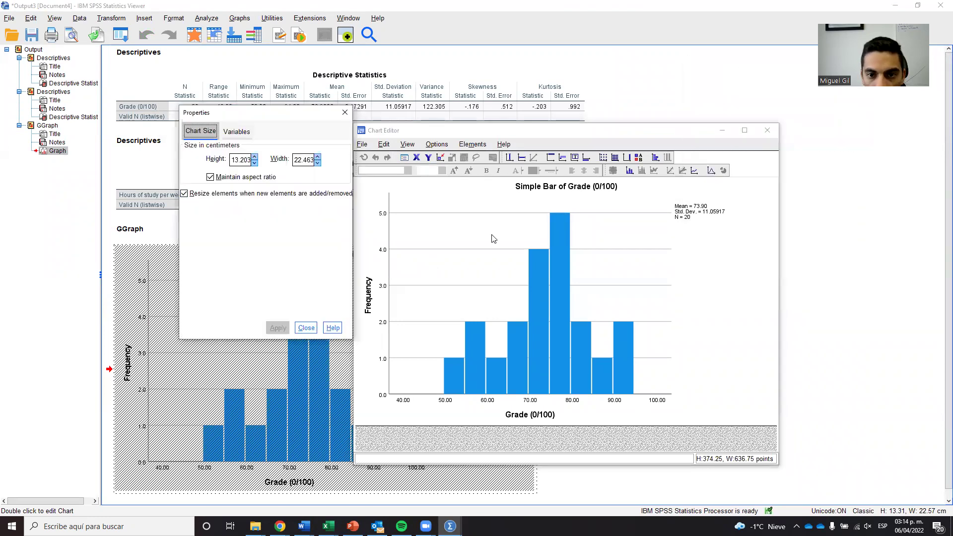
left_click(308, 329)
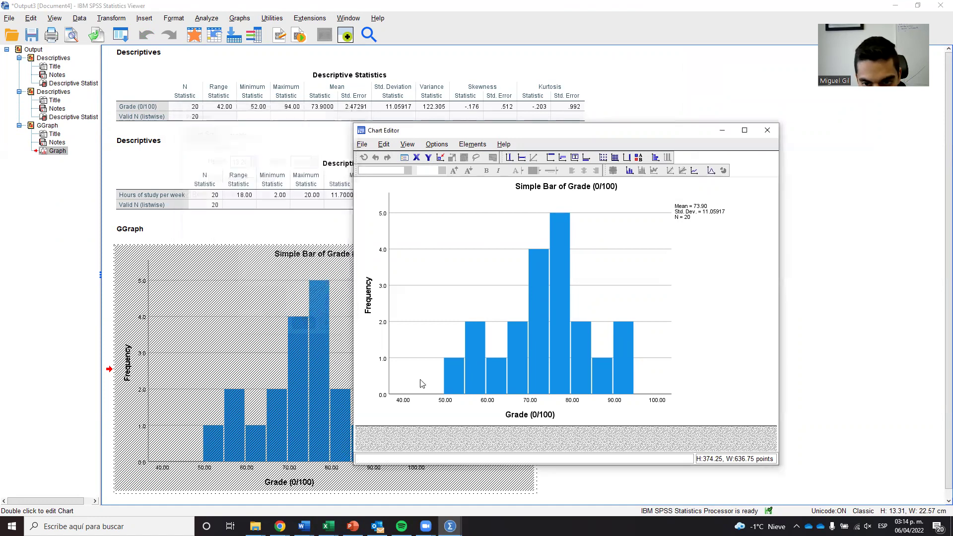
left_click_drag(524, 133, 350, 87)
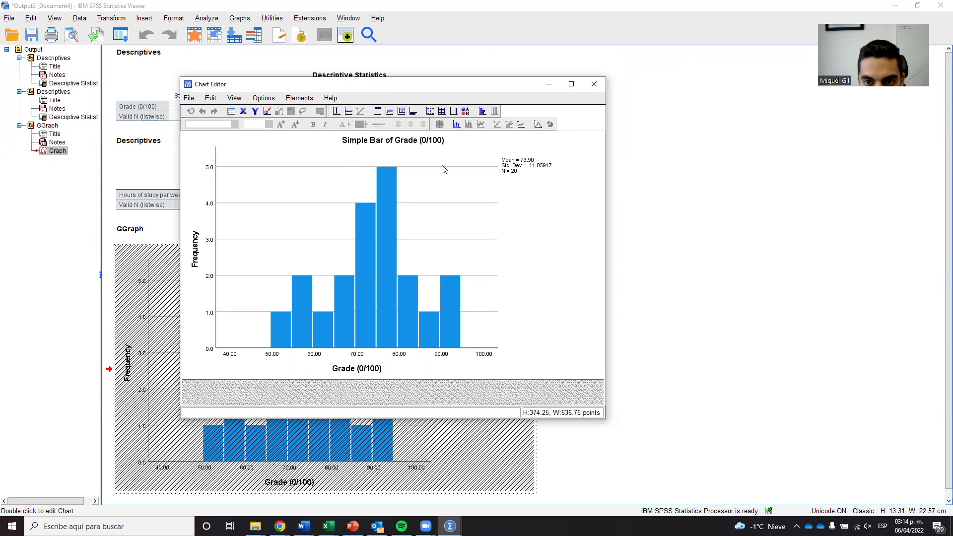
- Overlay a Normal distribution curve with automatic parameters on the Grade histogram, close the Chart Editor and bring back the output
left_click(538, 125)
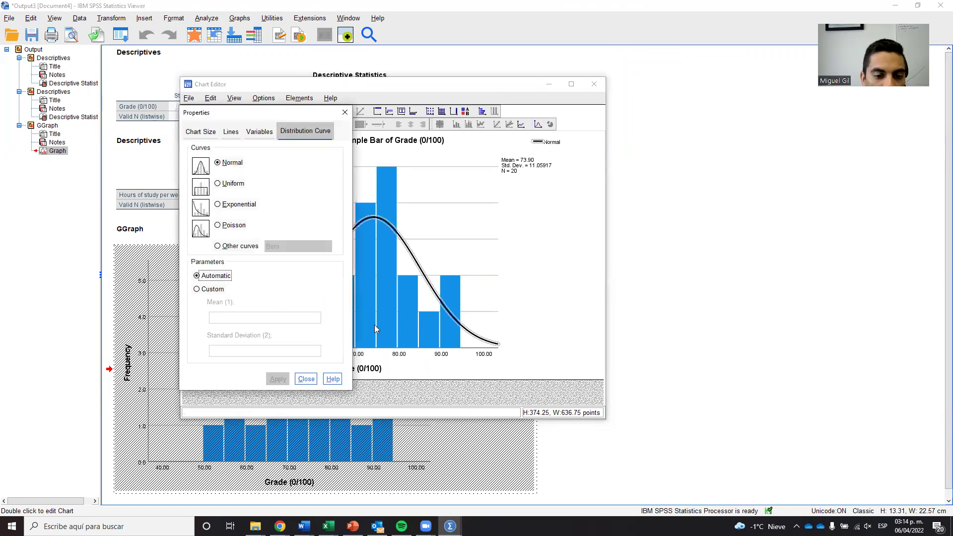
left_click(307, 379)
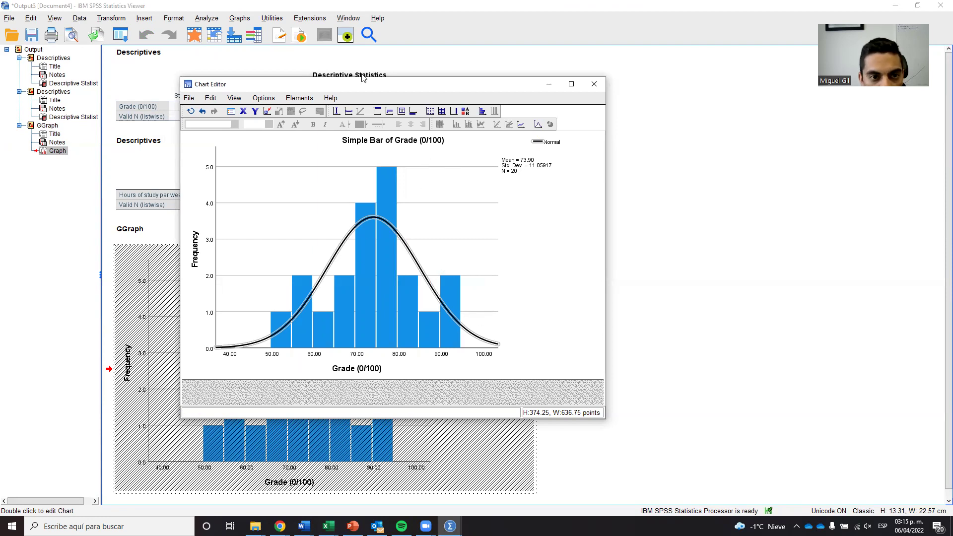
left_click_drag(348, 88, 306, 73)
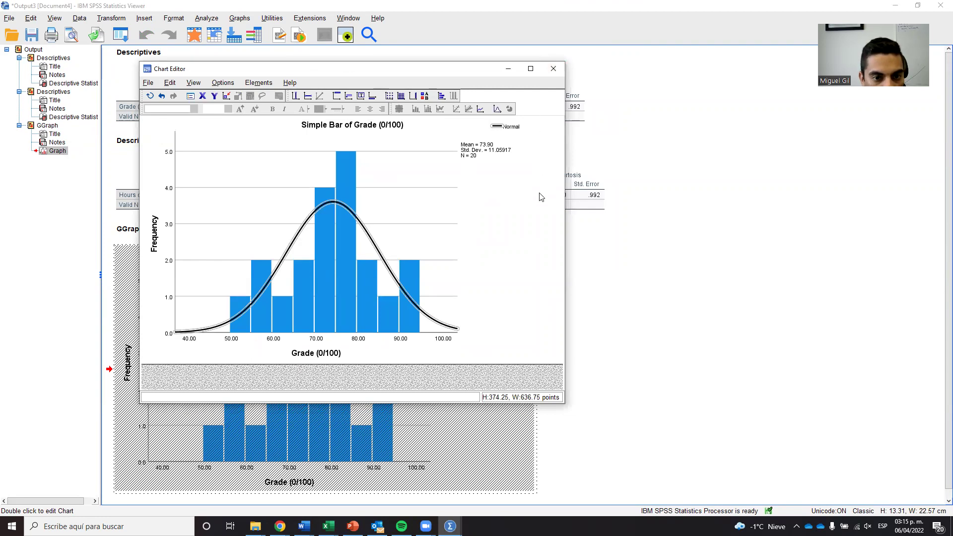
left_click(554, 69)
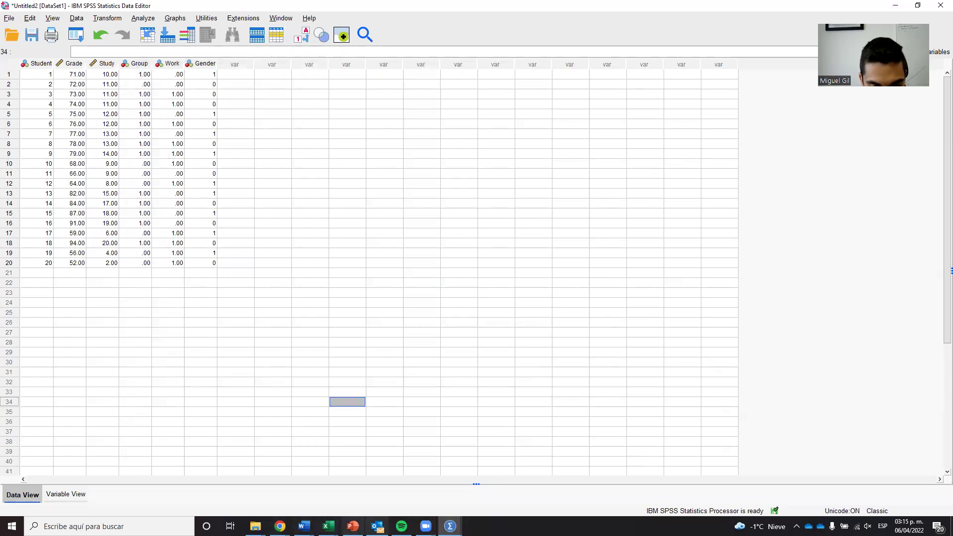
mouse_move(451, 525)
left_click(499, 484)
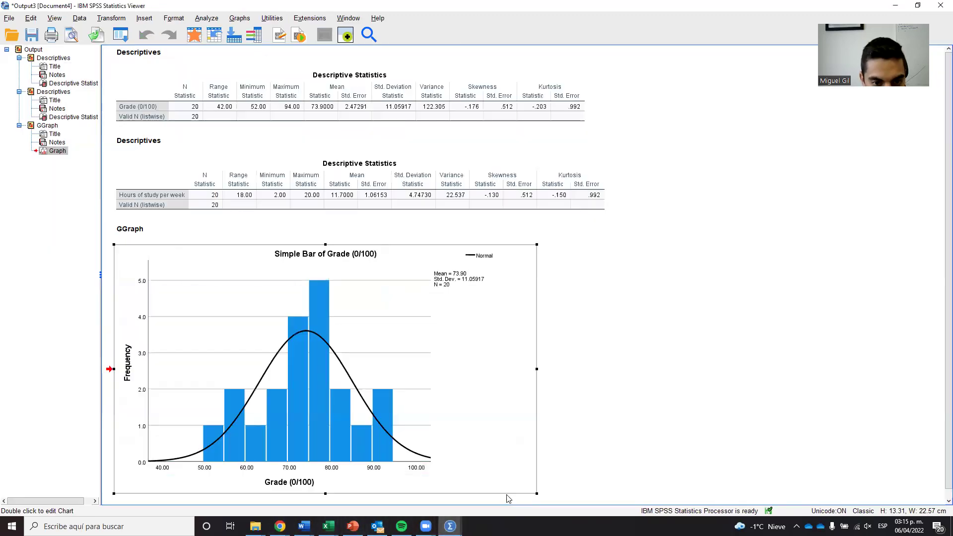